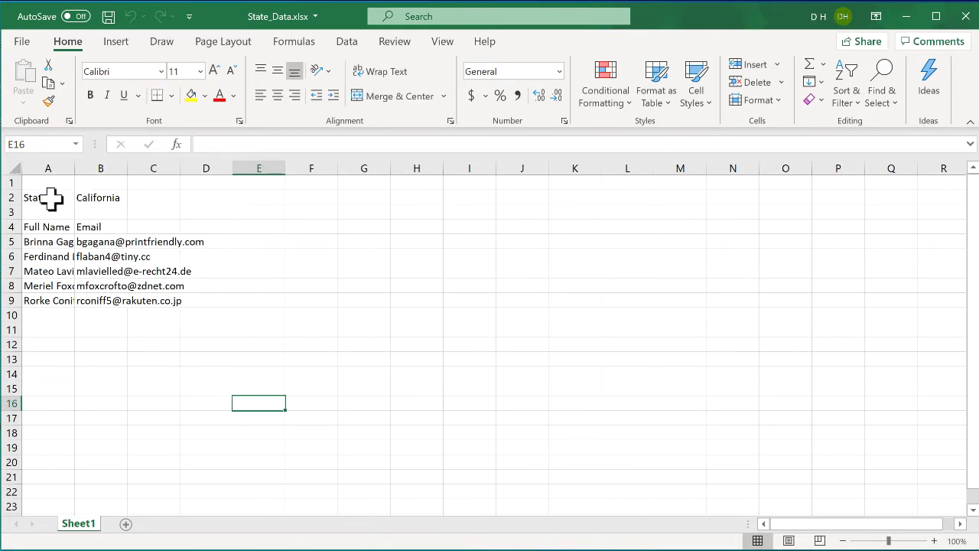
pyautogui.click(109, 199)
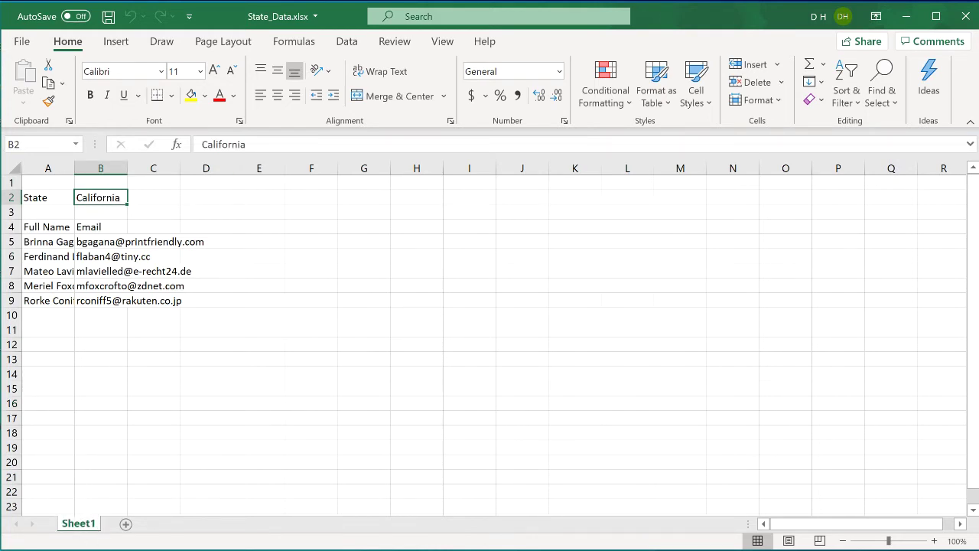
pyautogui.hotkey('alt', 'Tab')
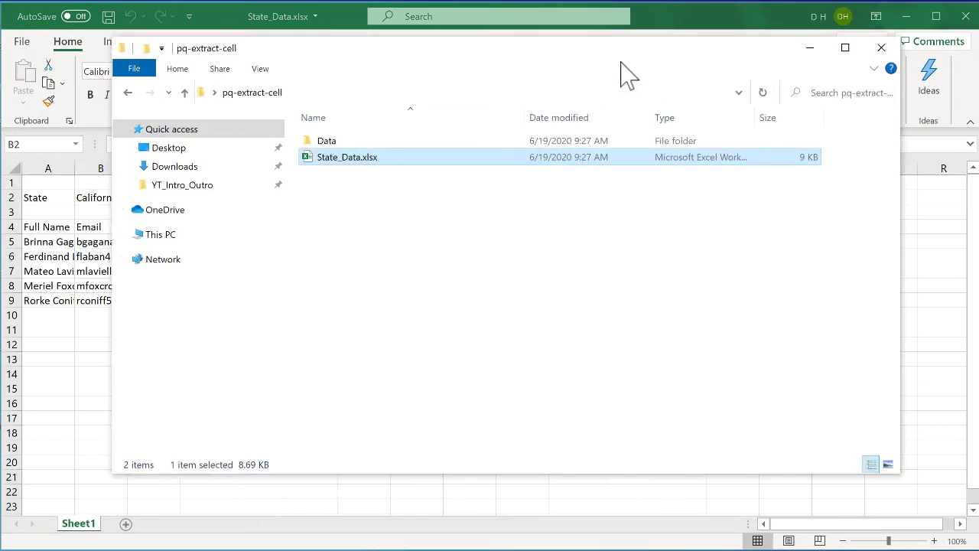
pyautogui.click(811, 48)
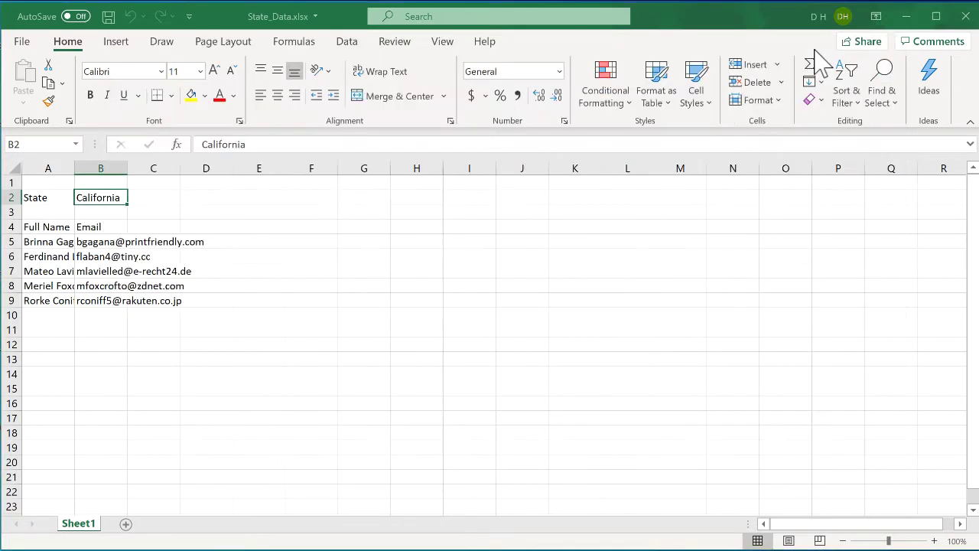
# Step: Add the header "State" in cell C4, next to the Email column
pyautogui.click(172, 228)
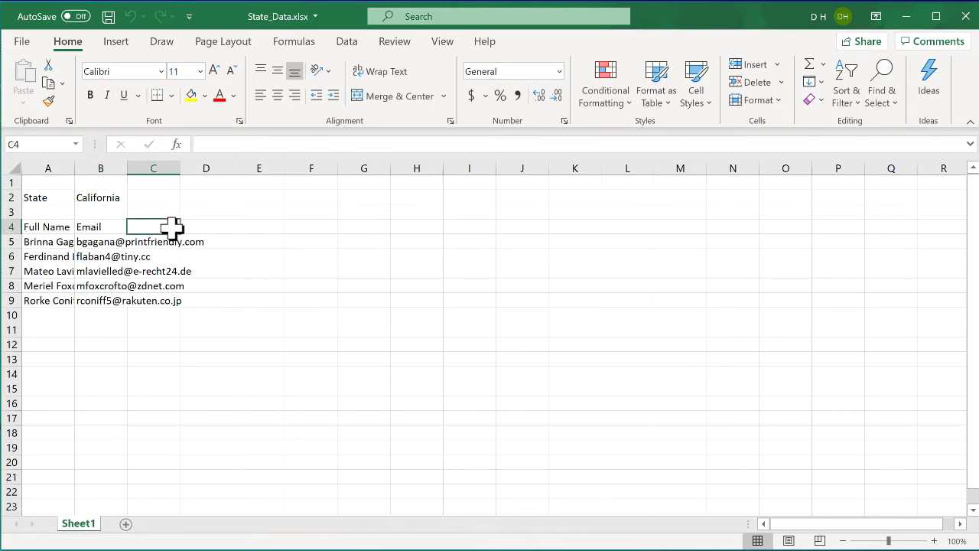
pyautogui.write('Sat')
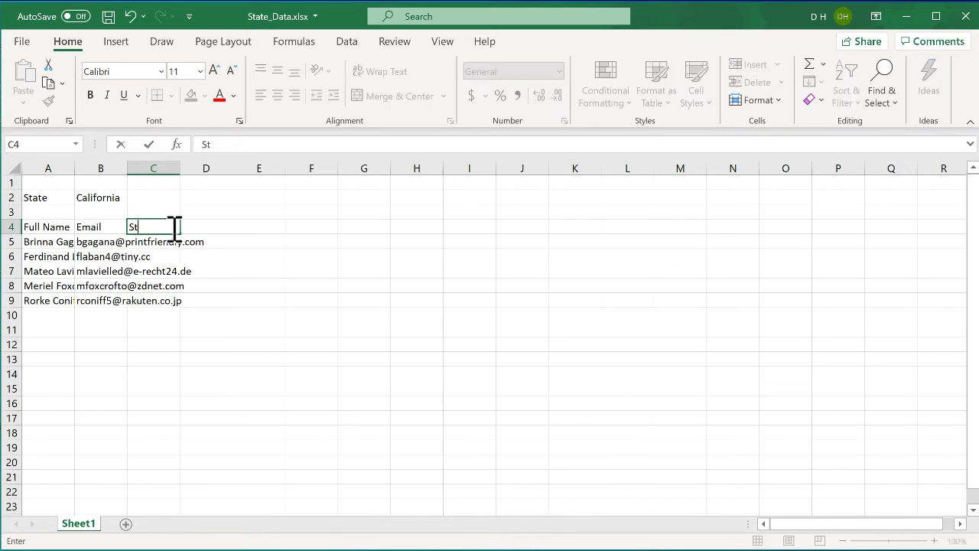
pyautogui.press('Return')
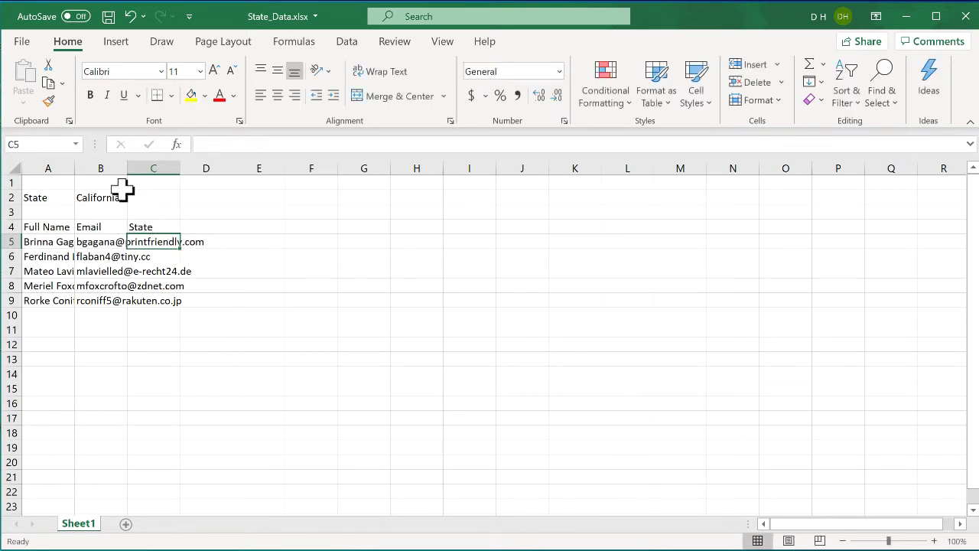
# Step: Copy California from cell B2 into C5 and fill it down to C9
pyautogui.click(100, 196)
pyautogui.hotkey('ctrl', 'c')
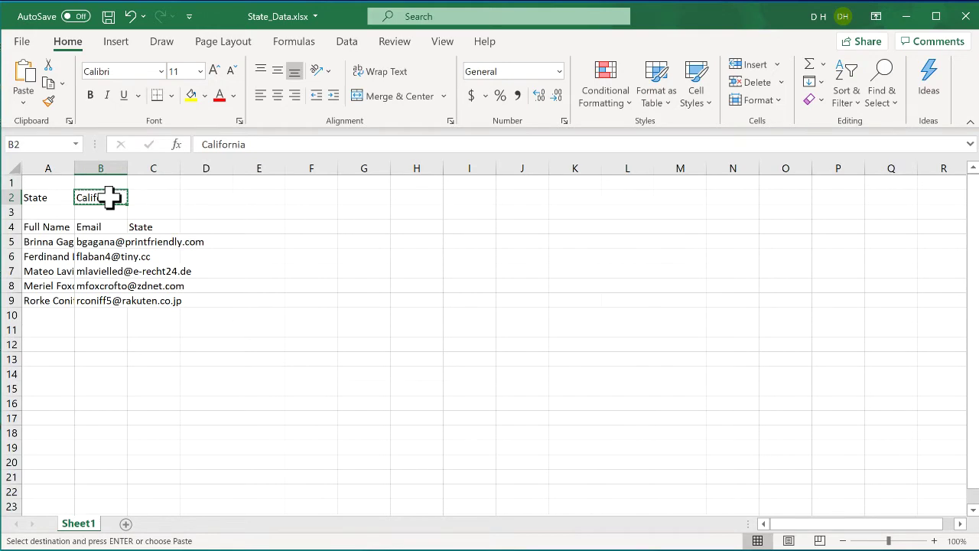
pyautogui.click(155, 240)
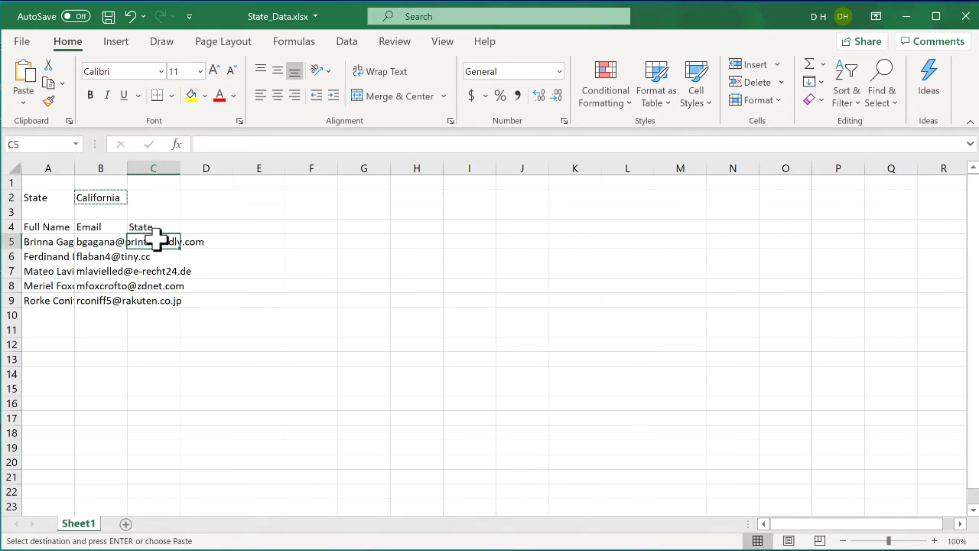
pyautogui.hotkey('ctrl', 'v')
pyautogui.doubleClick(180, 249)
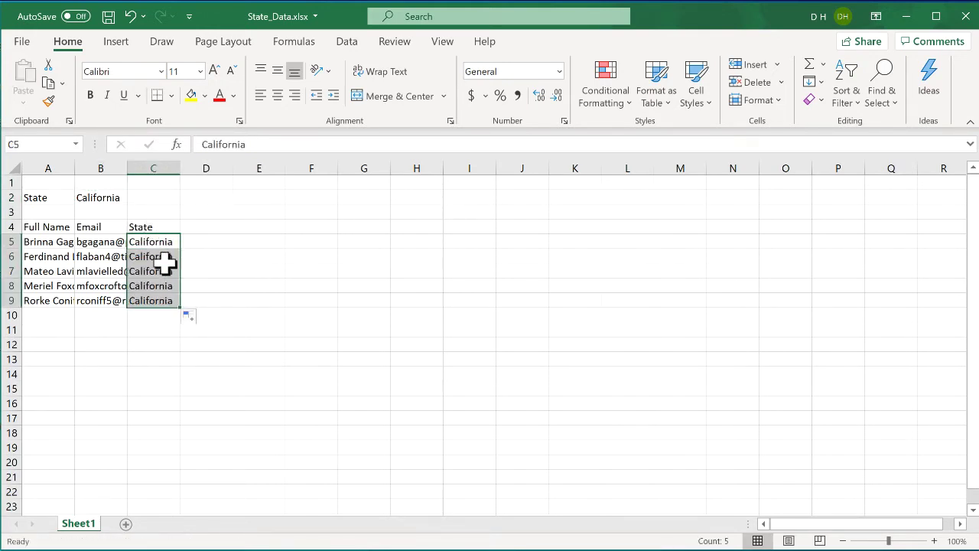
# Step: Auto-fit the widths of columns A to C to their contents
pyautogui.moveTo(48, 169); pyautogui.dragTo(142, 159)
pyautogui.doubleClick(127, 167)
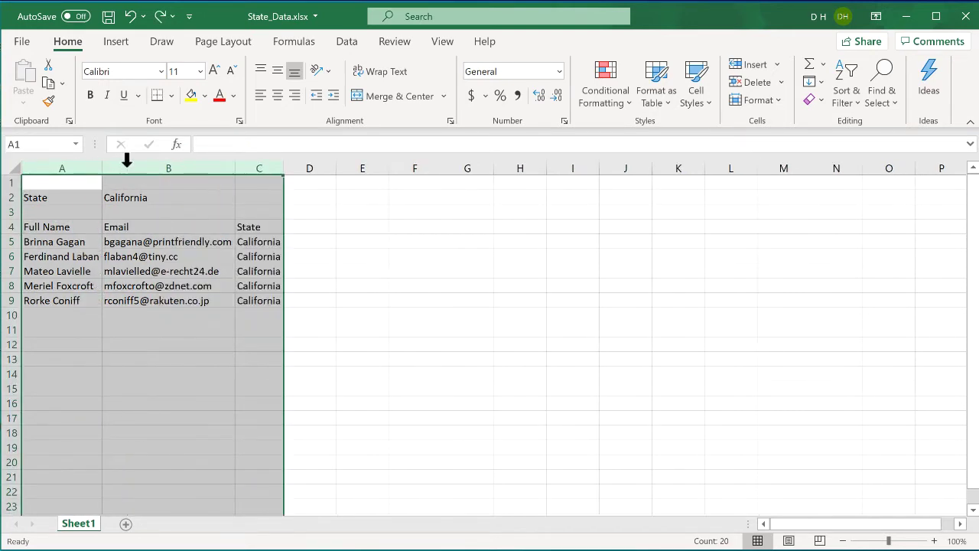
pyautogui.click(258, 330)
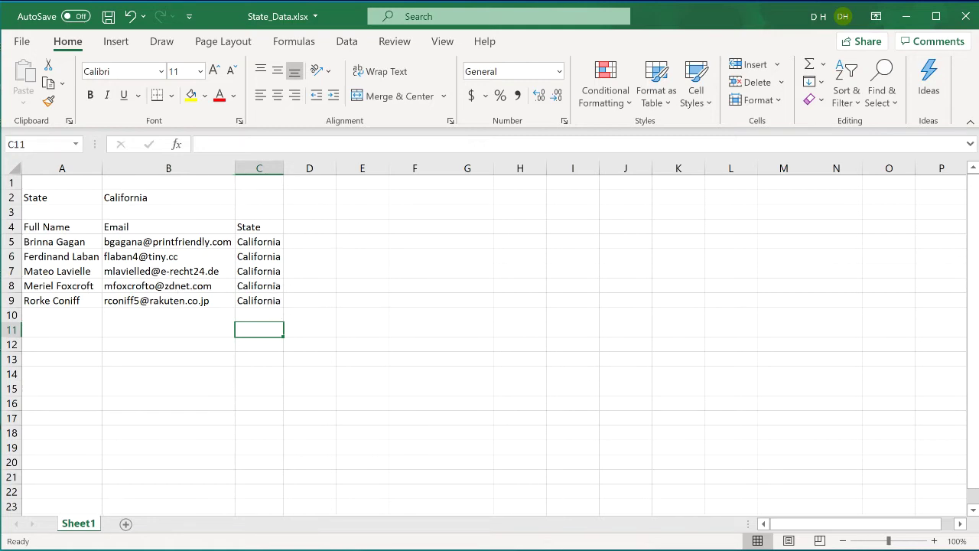
# Step: Switch to File Explorer, examine the workbooks in the Data folder, and return to the pq-extract-cell folder
pyautogui.click(130, 549)
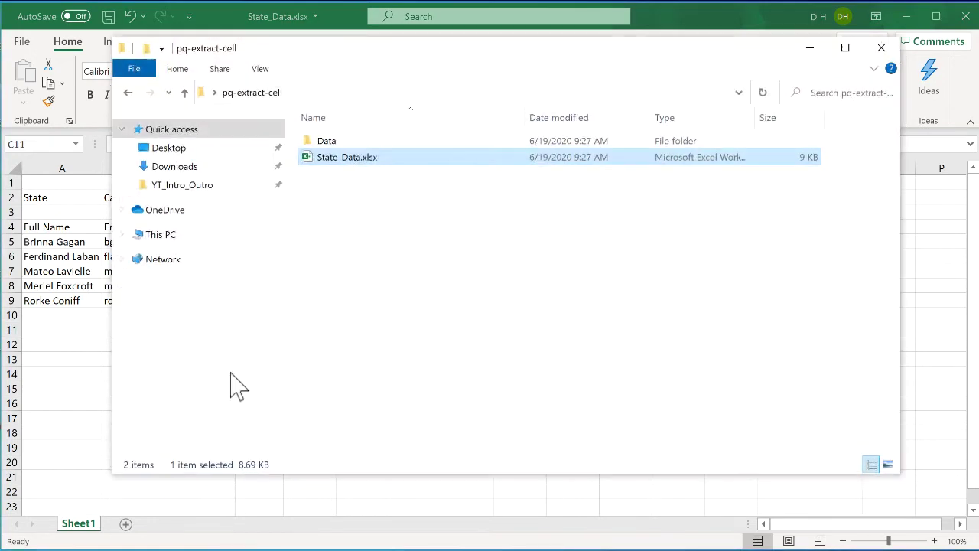
pyautogui.doubleClick(335, 145)
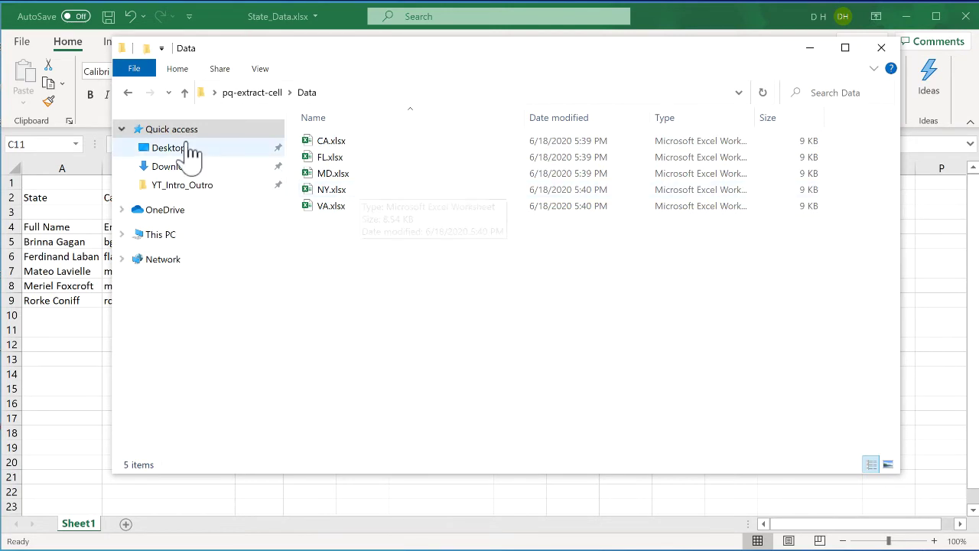
pyautogui.click(129, 92)
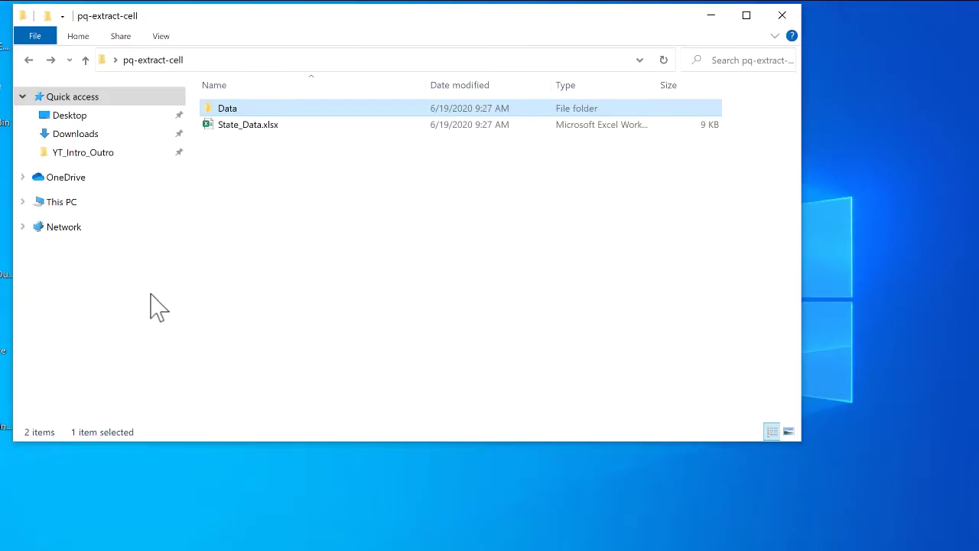
# Step: In a blank Excel workbook, import Sheet1 of State_Data.xlsx and open it for transformation in Power Query Editor
pyautogui.click(104, 550)
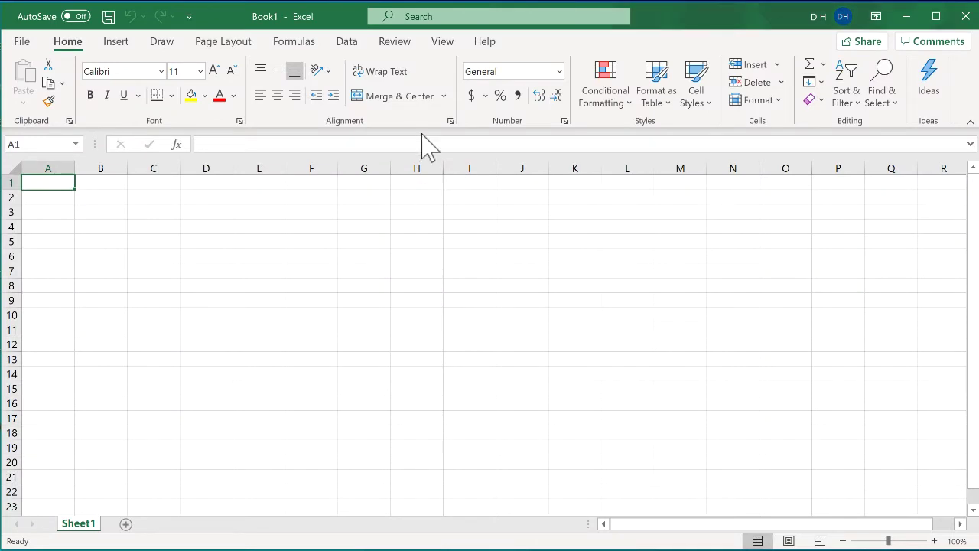
pyautogui.click(350, 46)
pyautogui.click(21, 98)
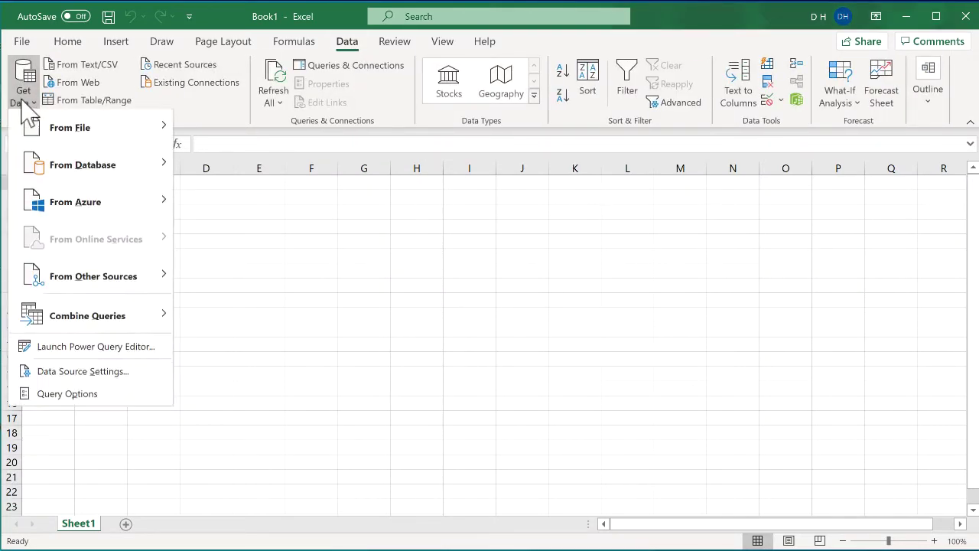
pyautogui.moveTo(77, 128)
pyautogui.click(260, 136)
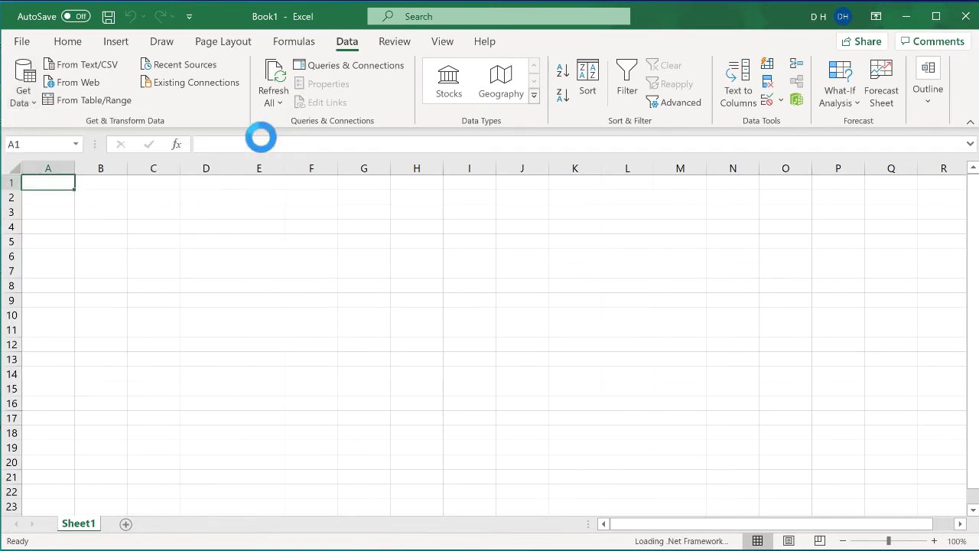
pyautogui.doubleClick(202, 130)
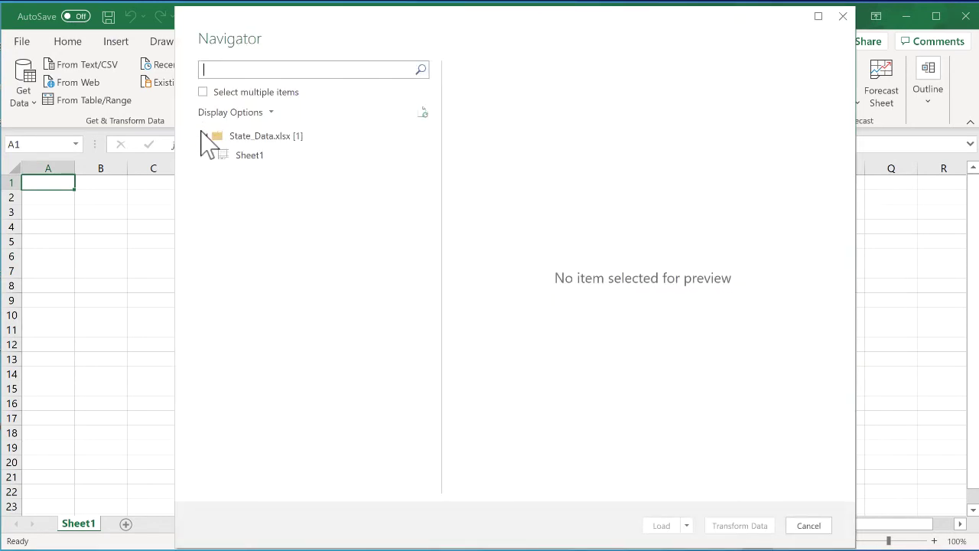
pyautogui.click(298, 156)
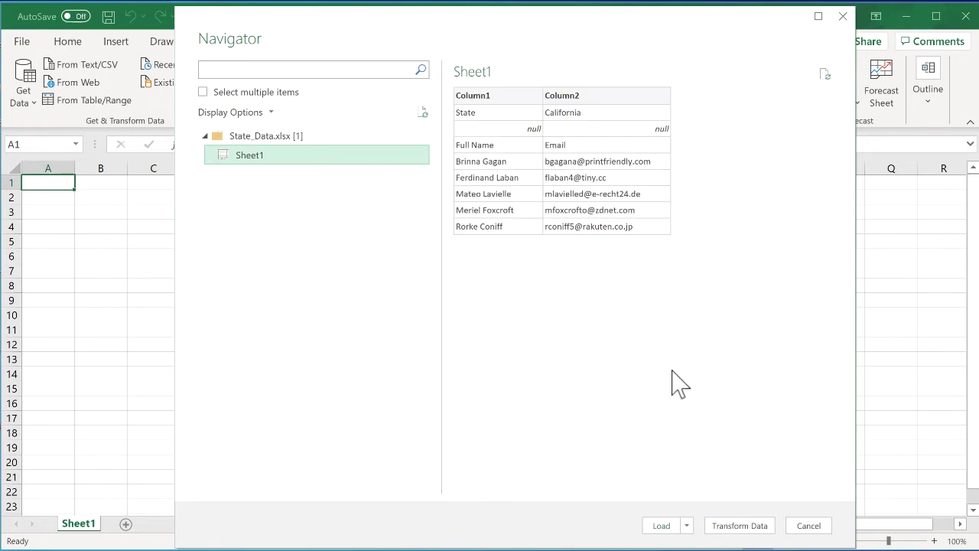
pyautogui.click(736, 527)
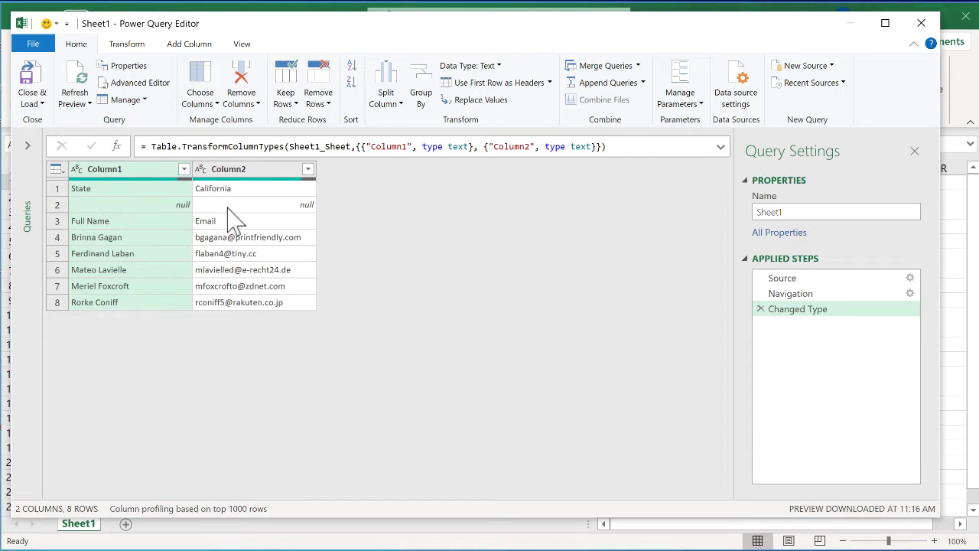
# Step: Remove the blank rows from the query and drill down into the California value in Column2
pyautogui.click(327, 106)
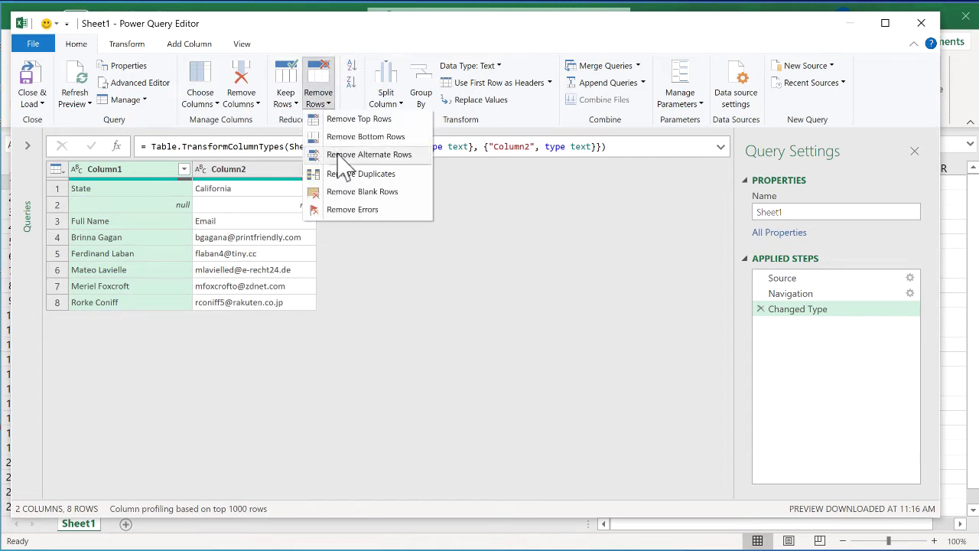
pyautogui.click(354, 192)
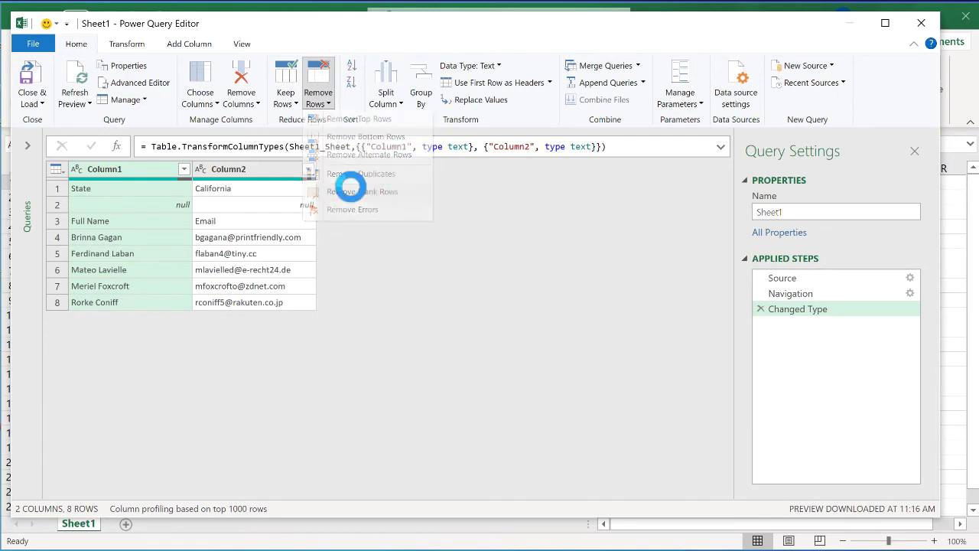
pyautogui.click(238, 191)
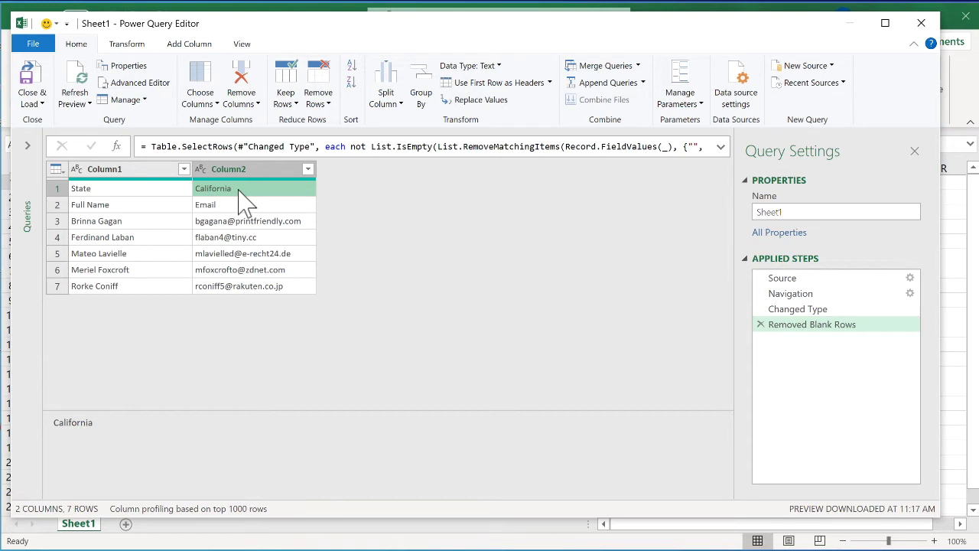
pyautogui.rightClick(239, 191)
pyautogui.click(280, 244)
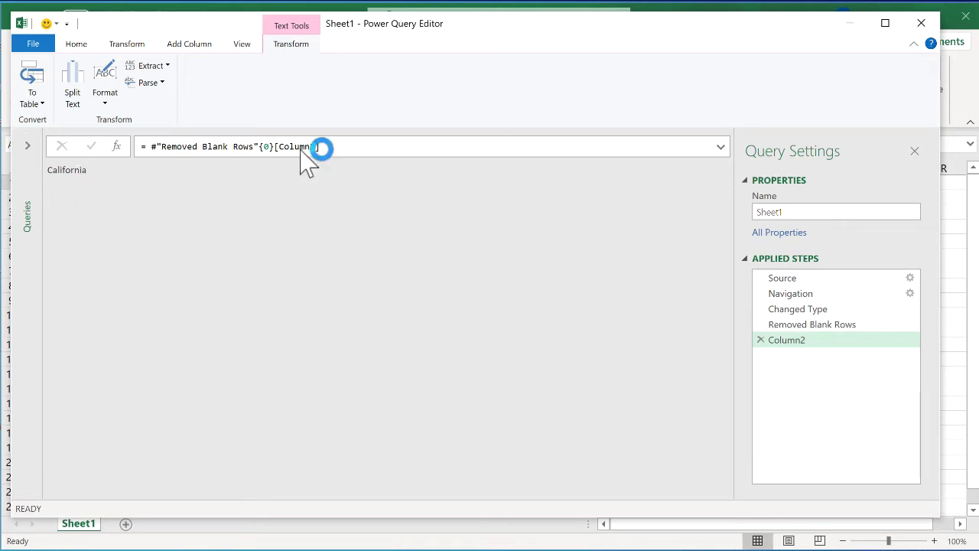
# Step: Add a custom query step with the formula = #"Removed Blank Rows" to bring back the full table
pyautogui.click(116, 146)
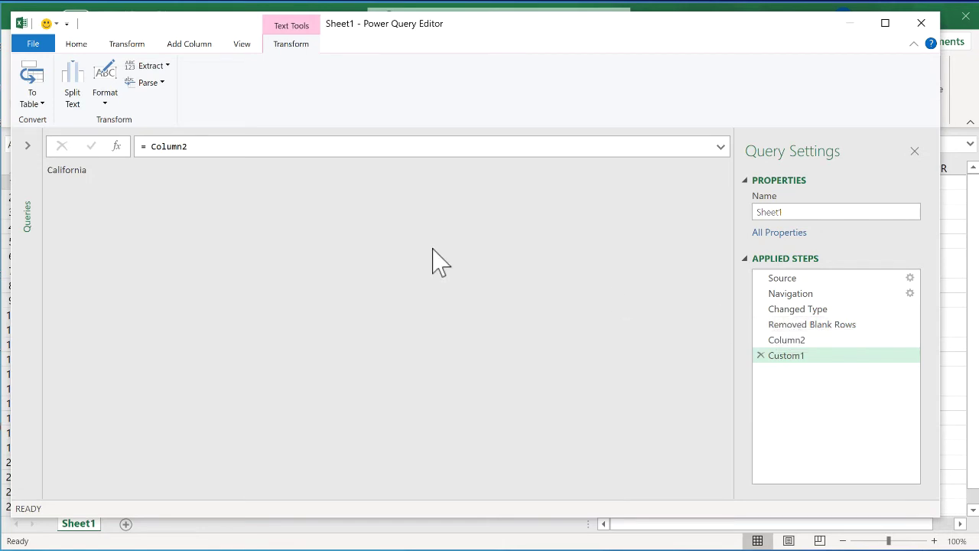
pyautogui.moveTo(152, 147); pyautogui.dragTo(219, 150)
pyautogui.press('BackSpace')
pyautogui.write('Removed')
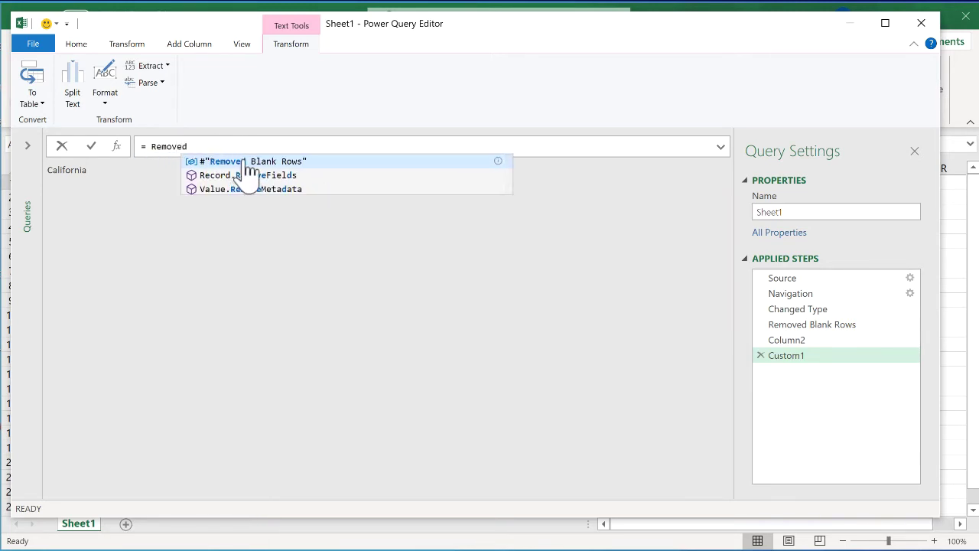
pyautogui.click(248, 162)
pyautogui.press('Return')
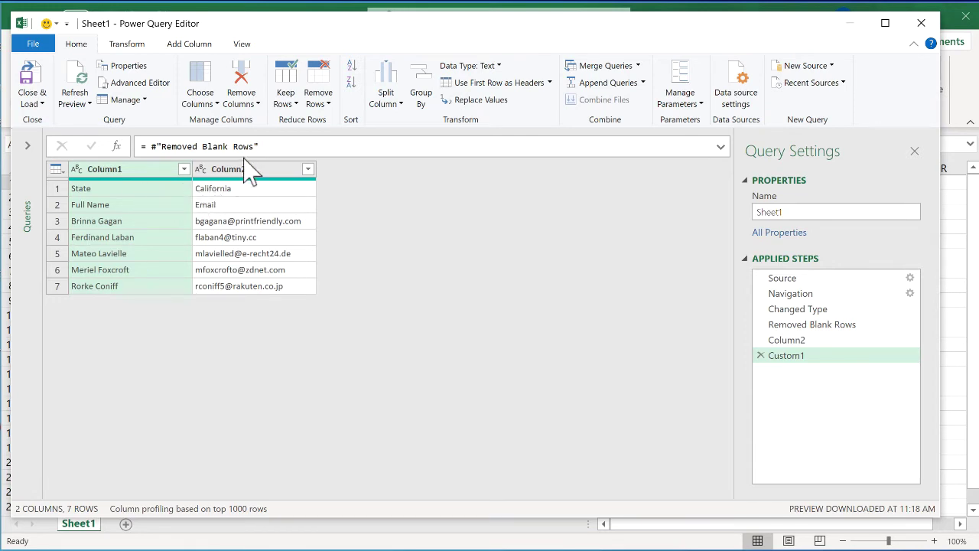
# Step: Remove the top 1 row, containing the State label, from the table
pyautogui.click(324, 106)
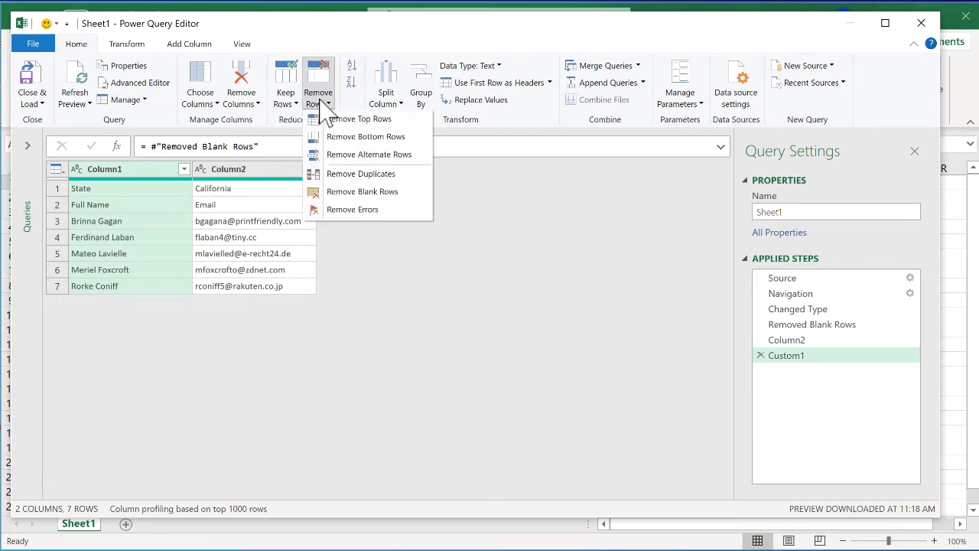
pyautogui.click(338, 123)
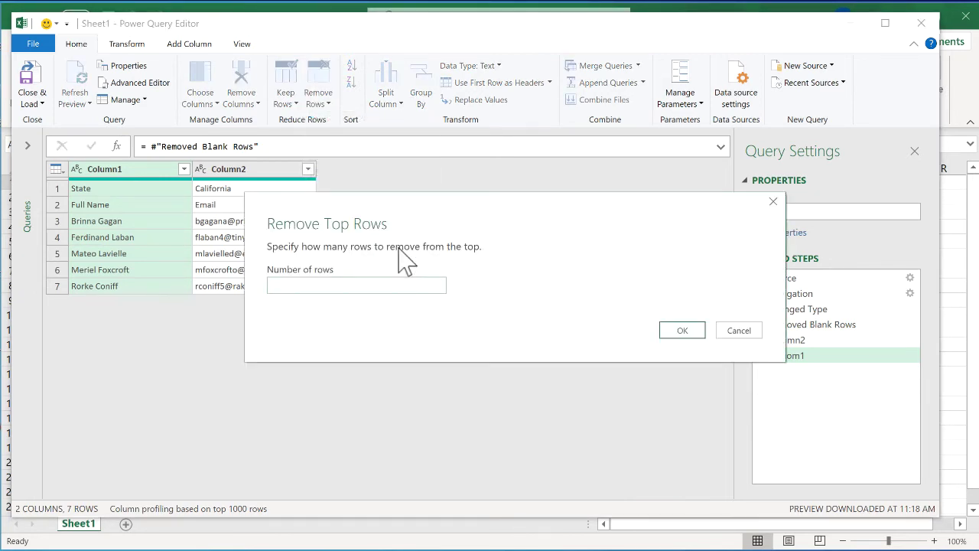
pyautogui.write('1')
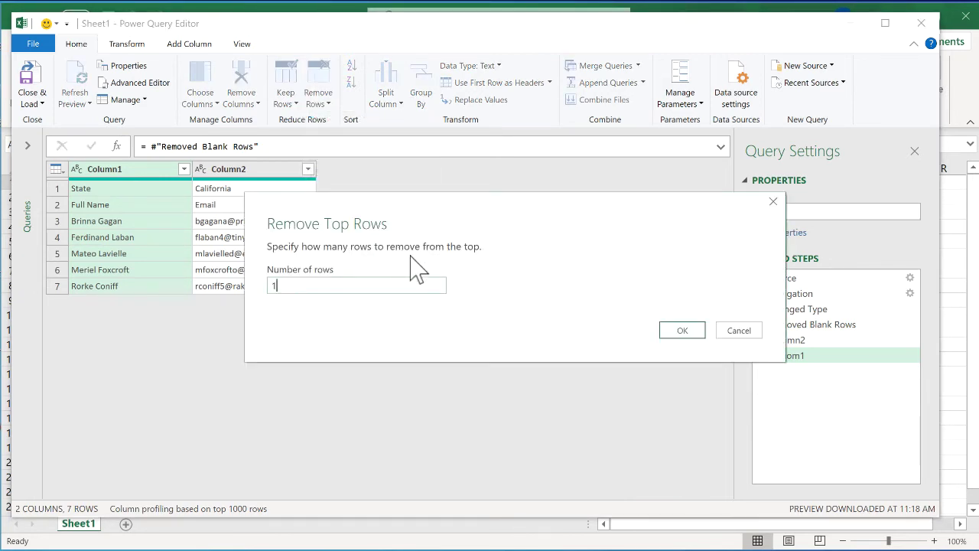
pyautogui.click(683, 332)
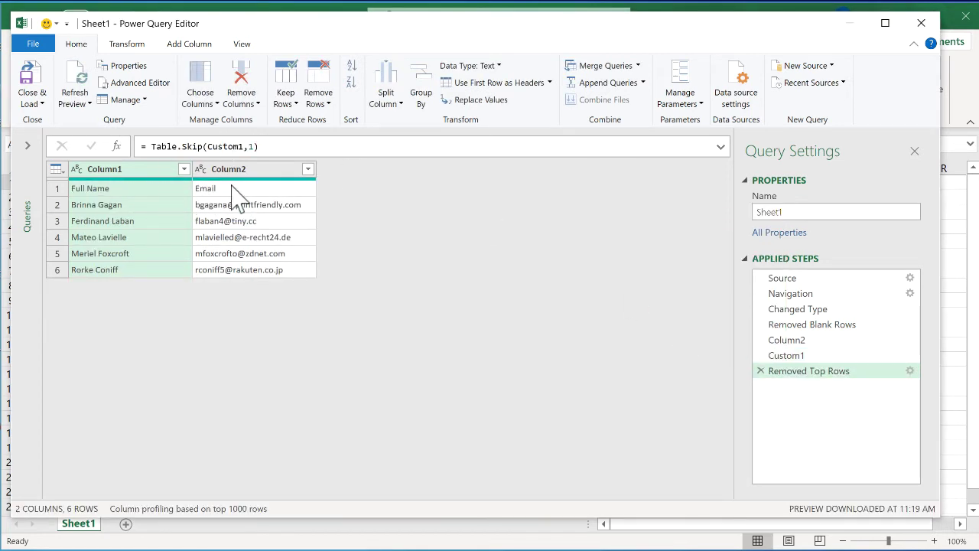
# Step: Promote the first row to column headers and load the query to a worksheet
pyautogui.click(494, 83)
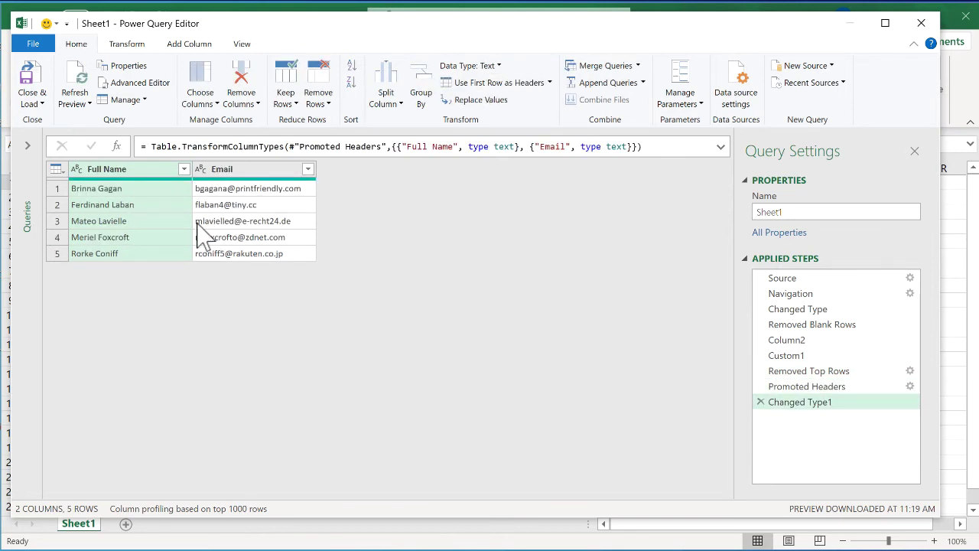
pyautogui.click(30, 84)
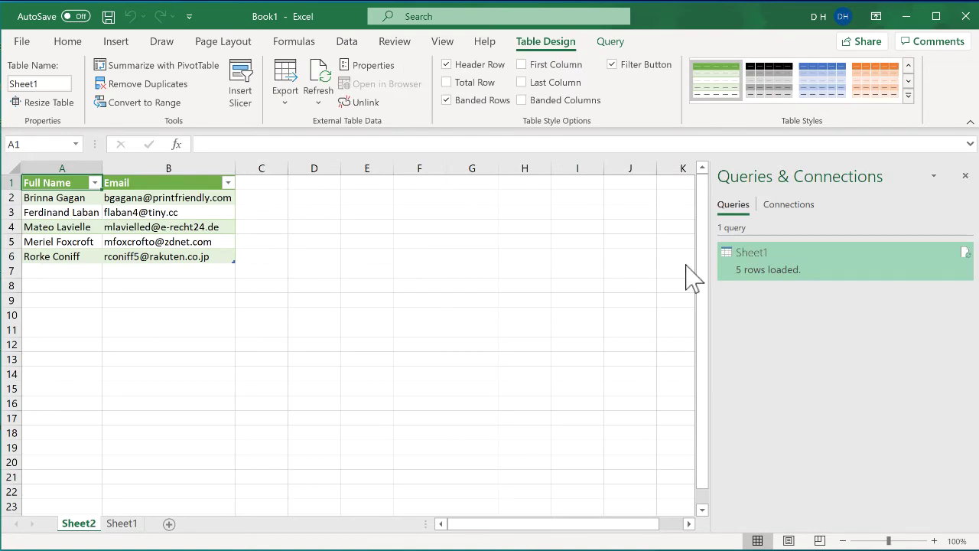
# Step: Open the Sheet1 query for editing in the Power Query Editor
pyautogui.doubleClick(746, 269)
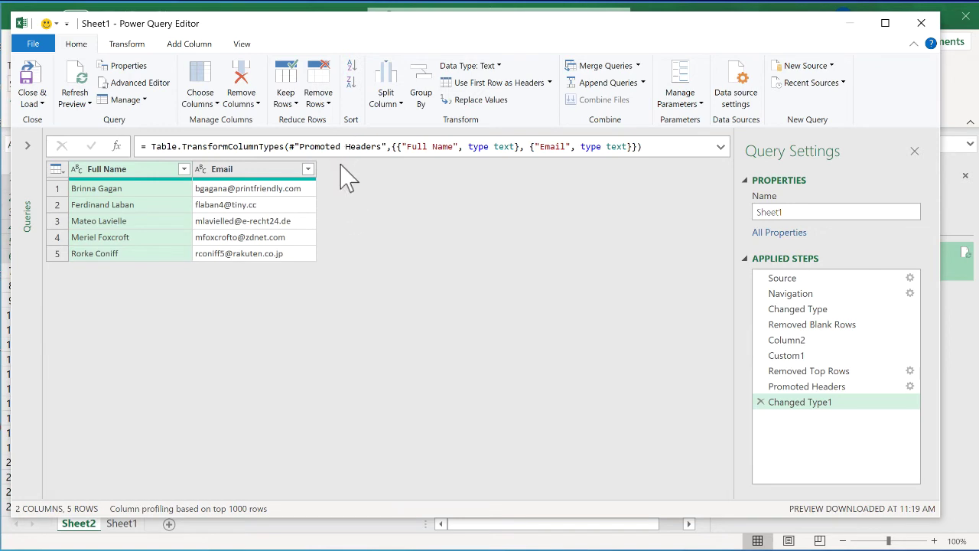
pyautogui.click(203, 45)
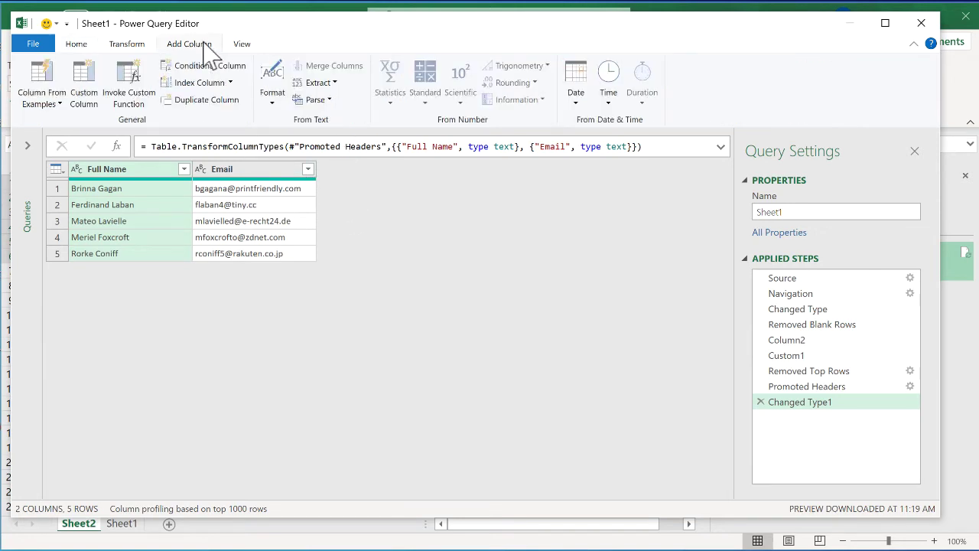
pyautogui.click(85, 78)
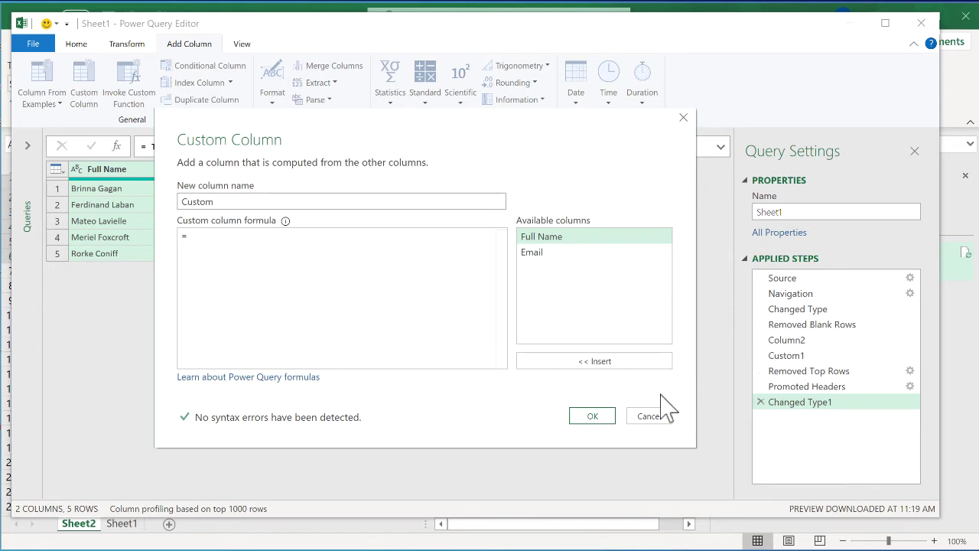
pyautogui.click(650, 418)
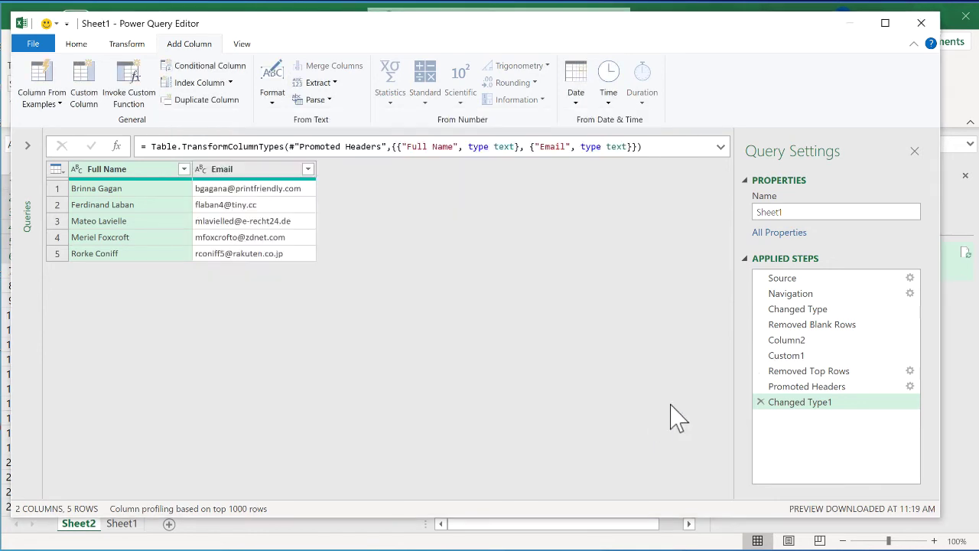
# Step: Rename the applied step Column2, which holds the extracted state value, as StateID
pyautogui.click(800, 348)
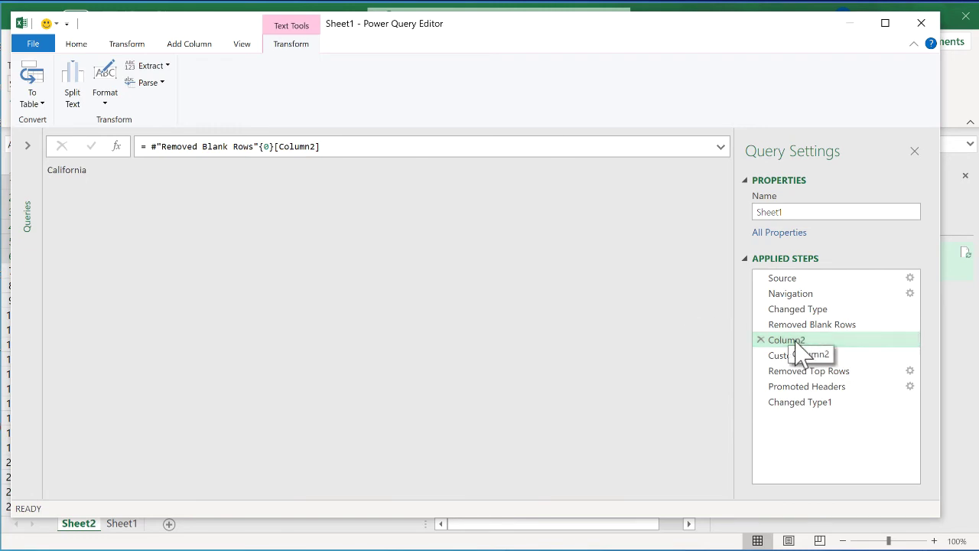
pyautogui.rightClick(800, 352)
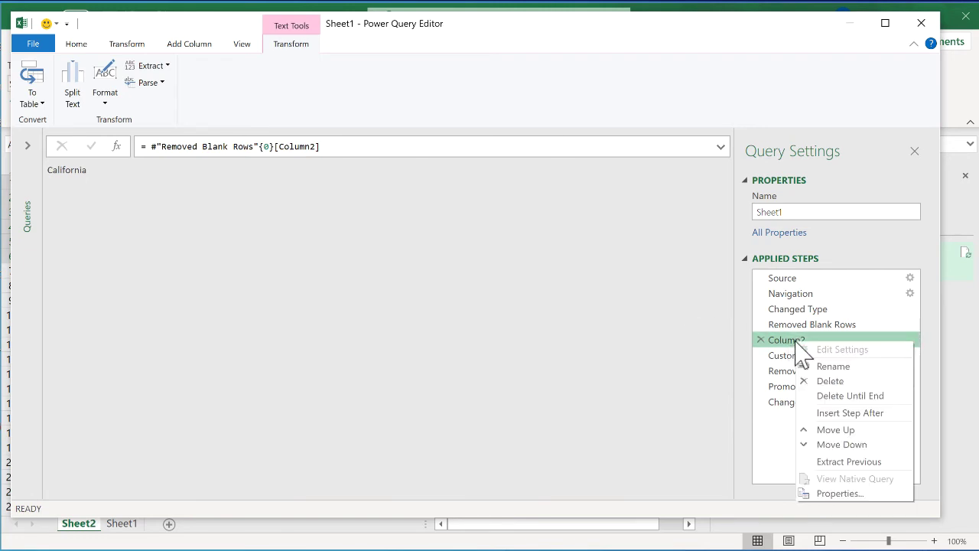
pyautogui.click(851, 366)
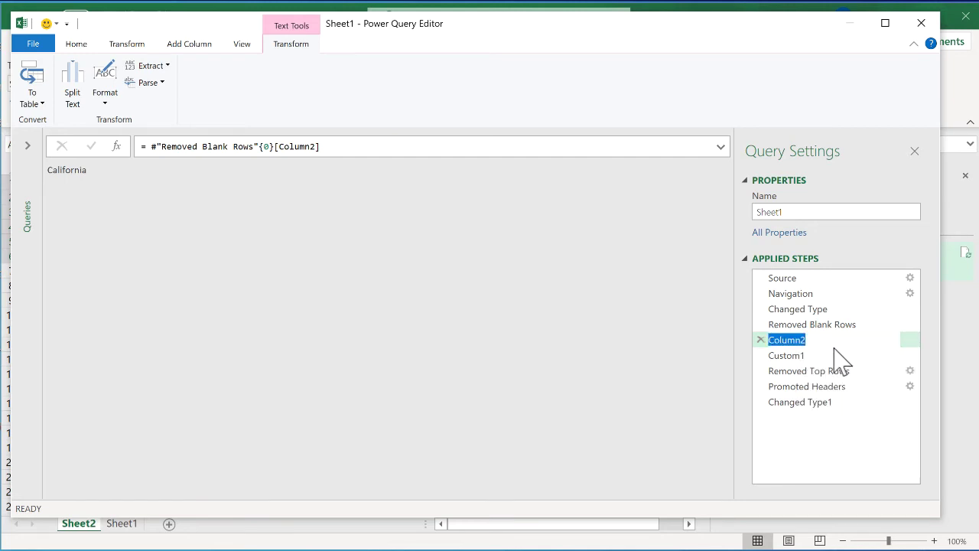
pyautogui.write('StateID')
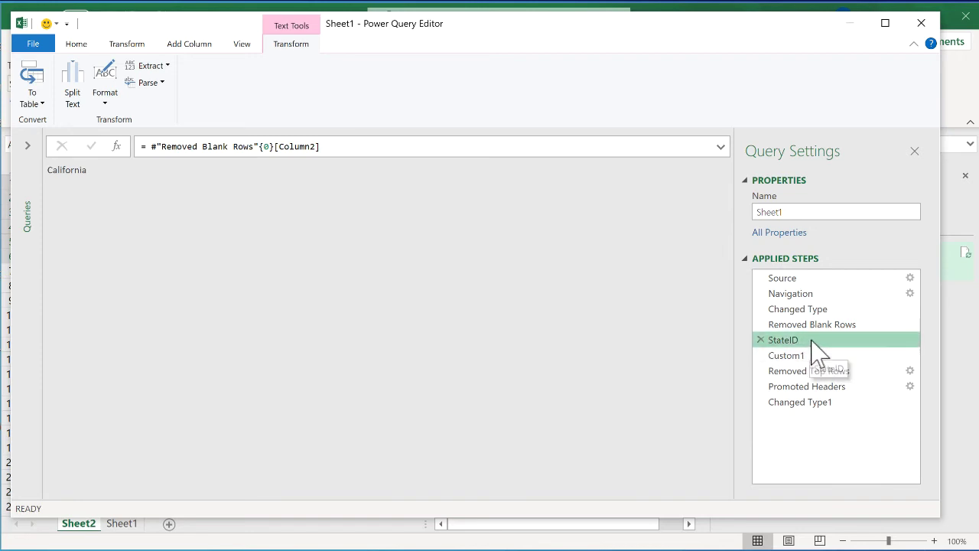
# Step: Add a custom column named State with the formula = StateID after the Changed Type1 step, and load the query to the worksheet
pyautogui.click(797, 403)
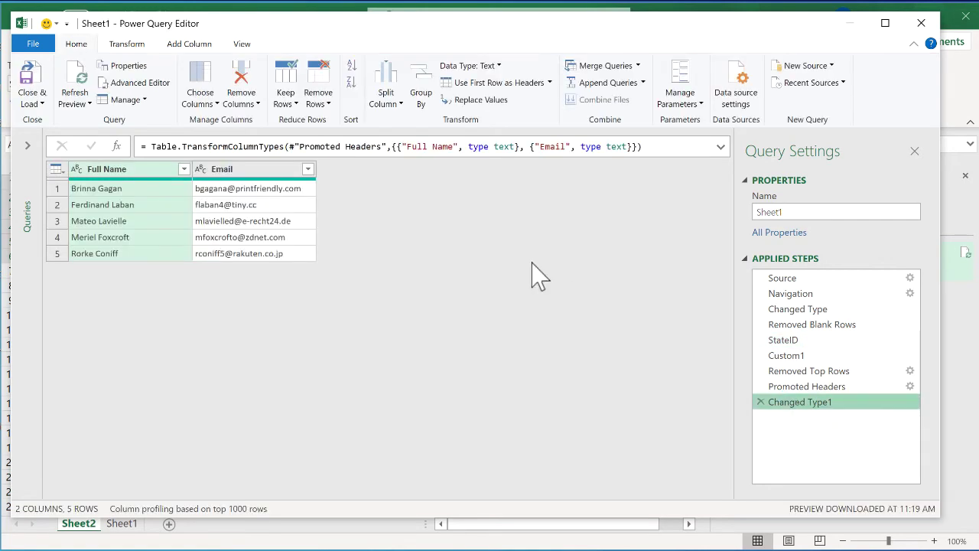
pyautogui.click(200, 46)
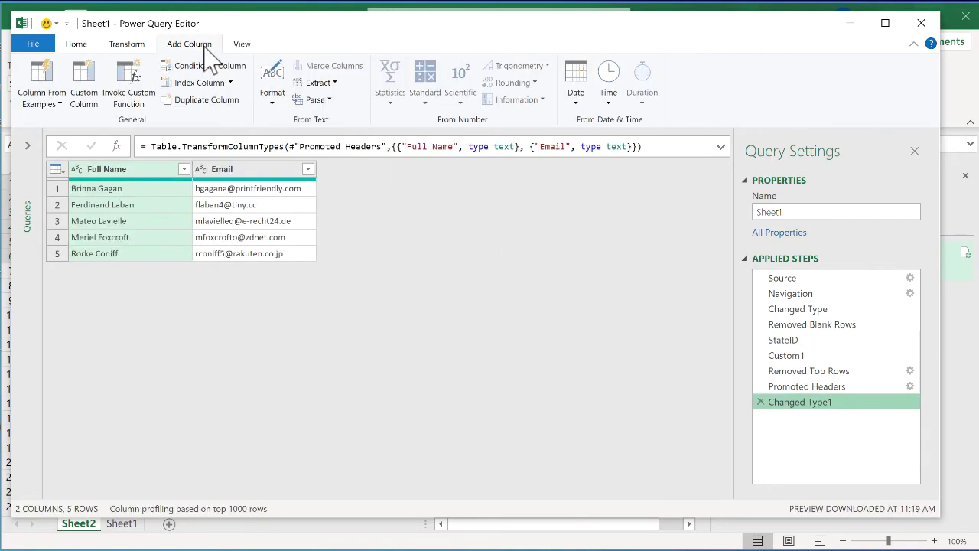
pyautogui.click(82, 96)
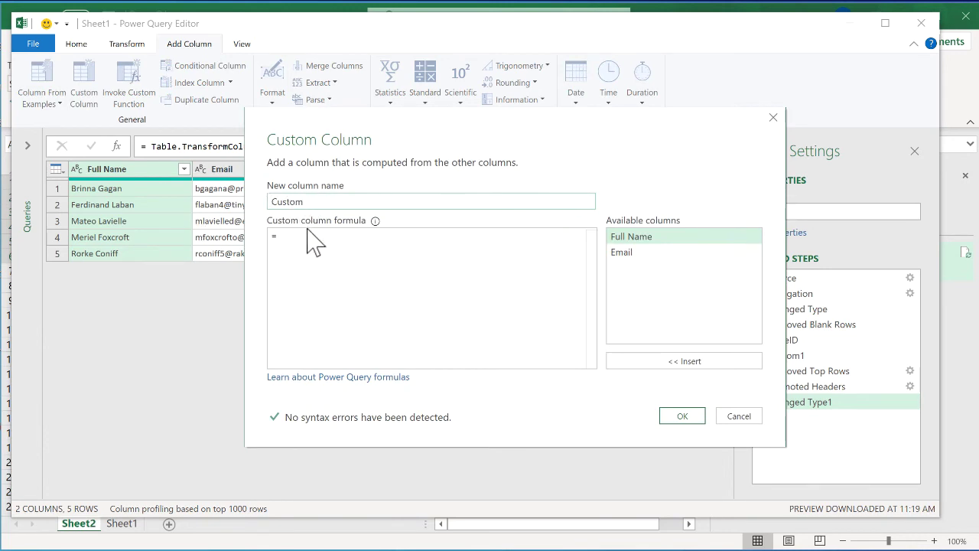
pyautogui.moveTo(314, 201); pyautogui.dragTo(252, 219)
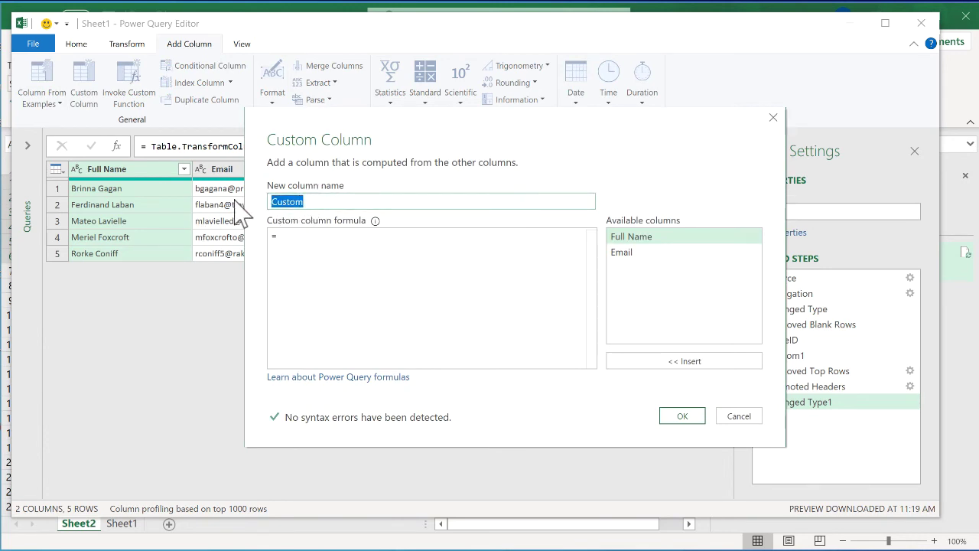
pyautogui.write('State')
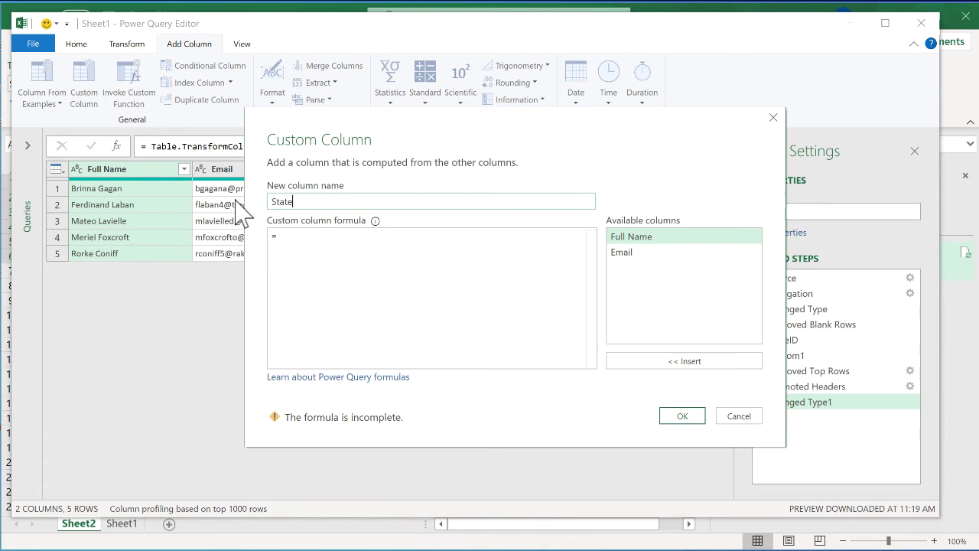
pyautogui.click(306, 236)
pyautogui.write('StateD')
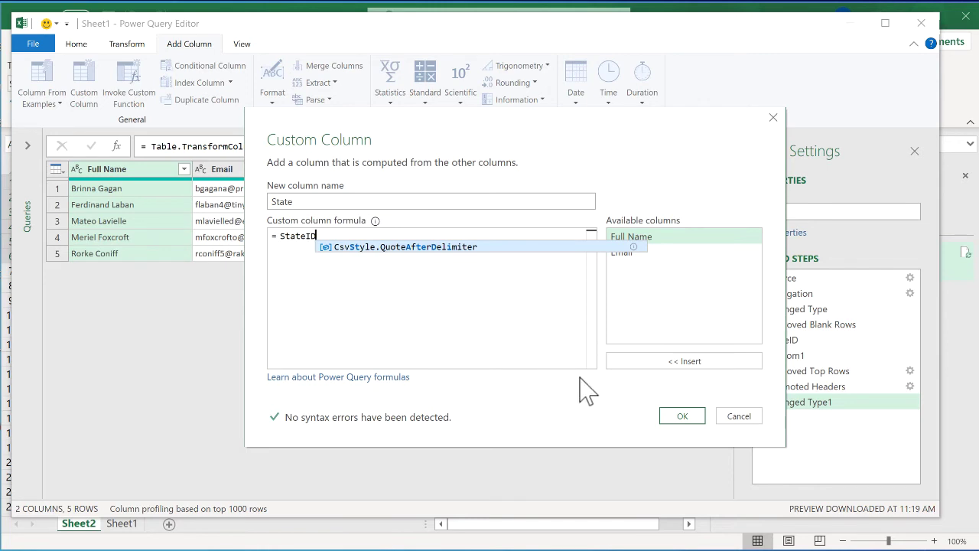
pyautogui.click(678, 417)
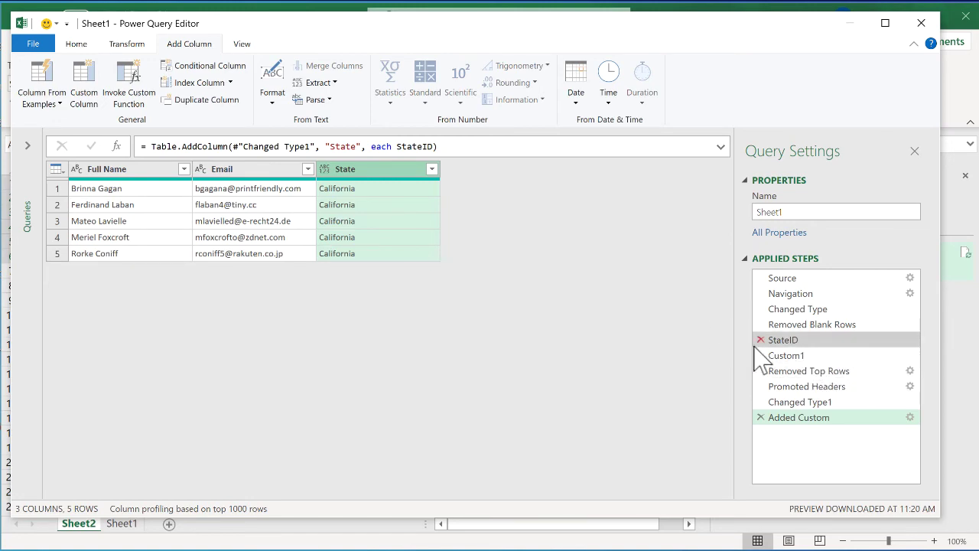
pyautogui.click(81, 45)
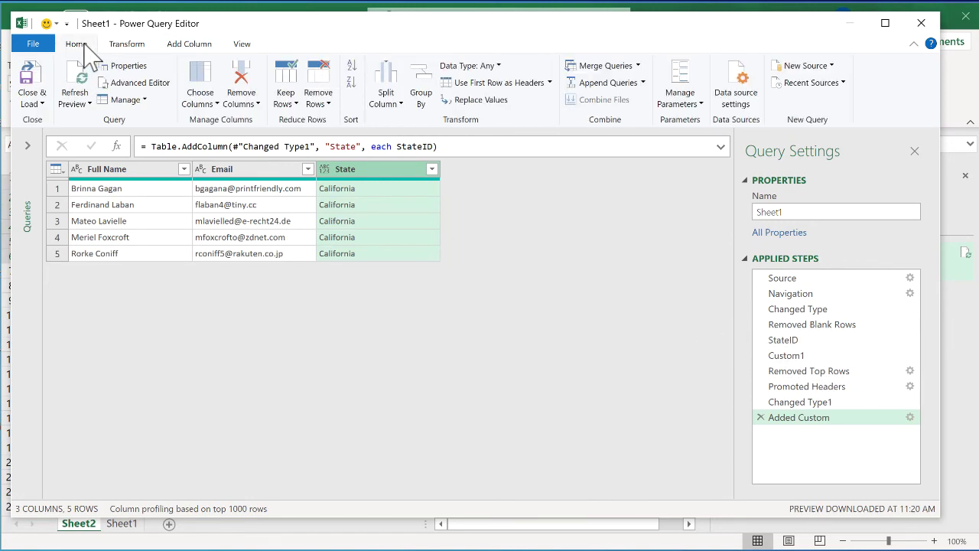
pyautogui.click(31, 88)
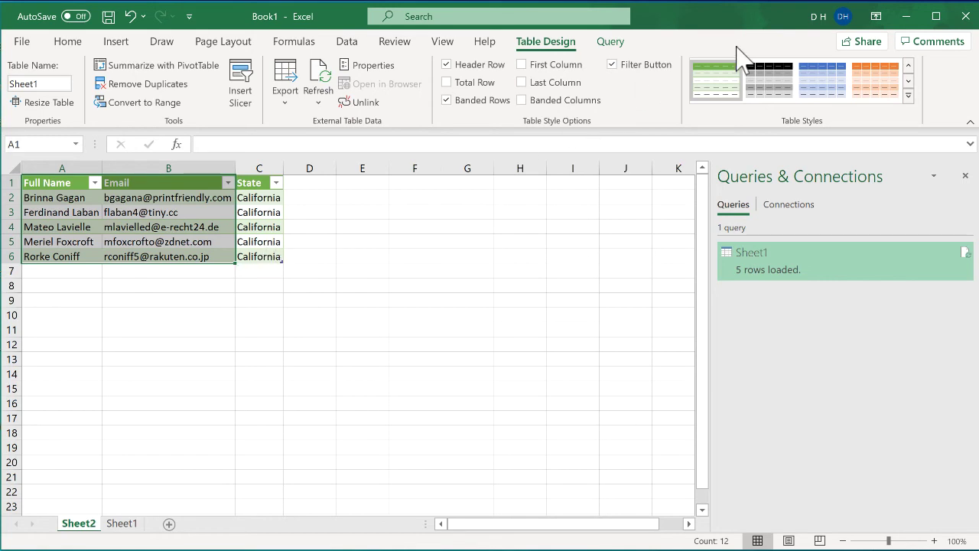
# Step: Switch to File Explorer and open the NY.xlsx workbook from the Data folder of pq-extract-cell
pyautogui.click(905, 16)
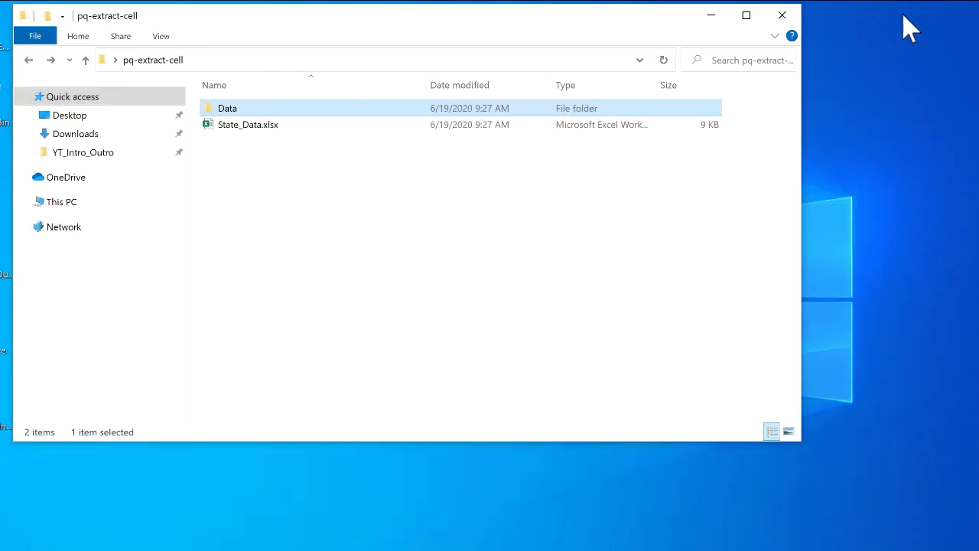
pyautogui.doubleClick(233, 112)
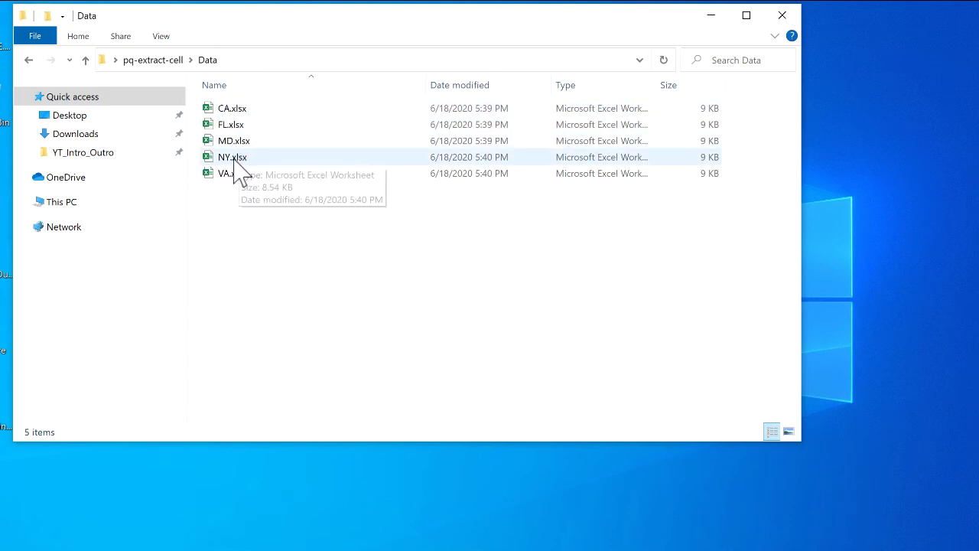
pyautogui.click(235, 162)
pyautogui.doubleClick(235, 162)
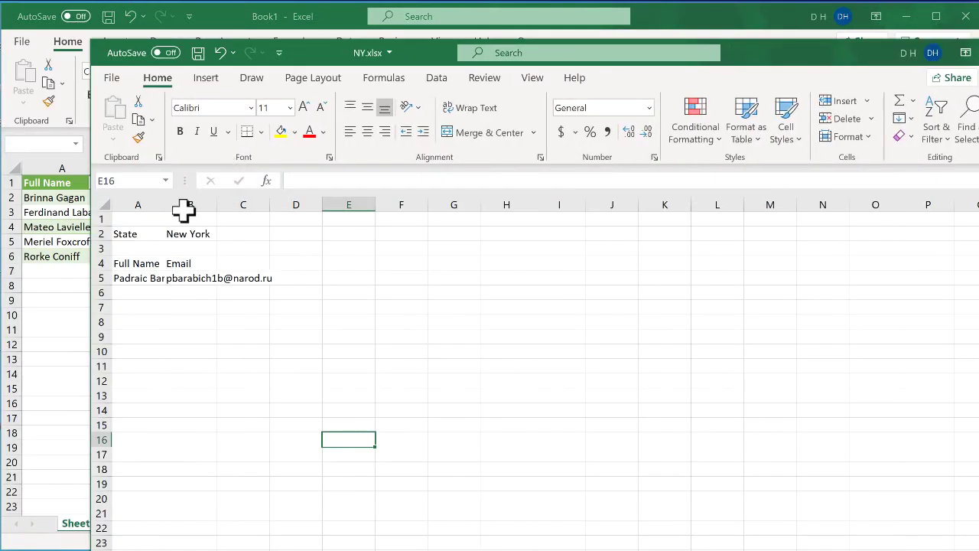
# Step: Save the New York workbook as State_Data.xlsx in the pq-extract-cell folder, replacing the existing file
pyautogui.click(114, 82)
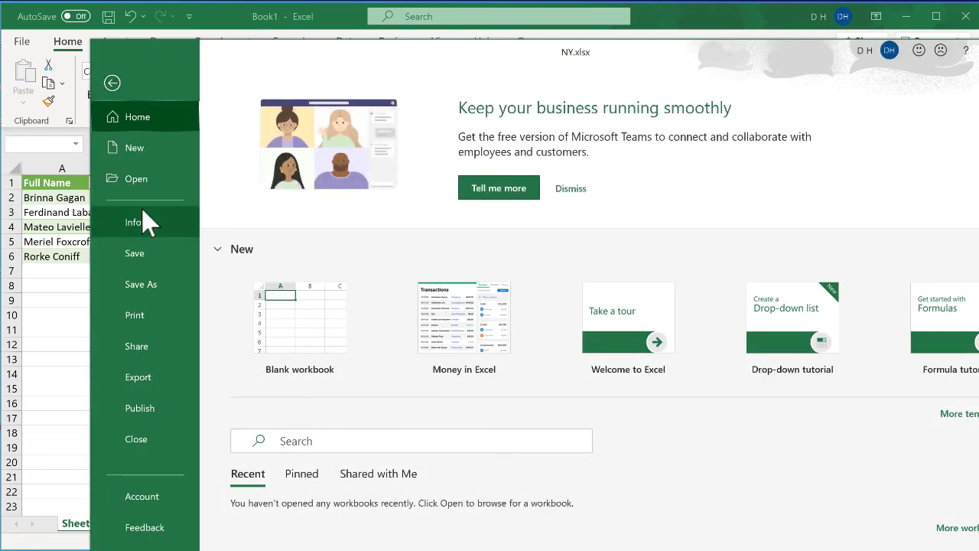
pyautogui.click(157, 290)
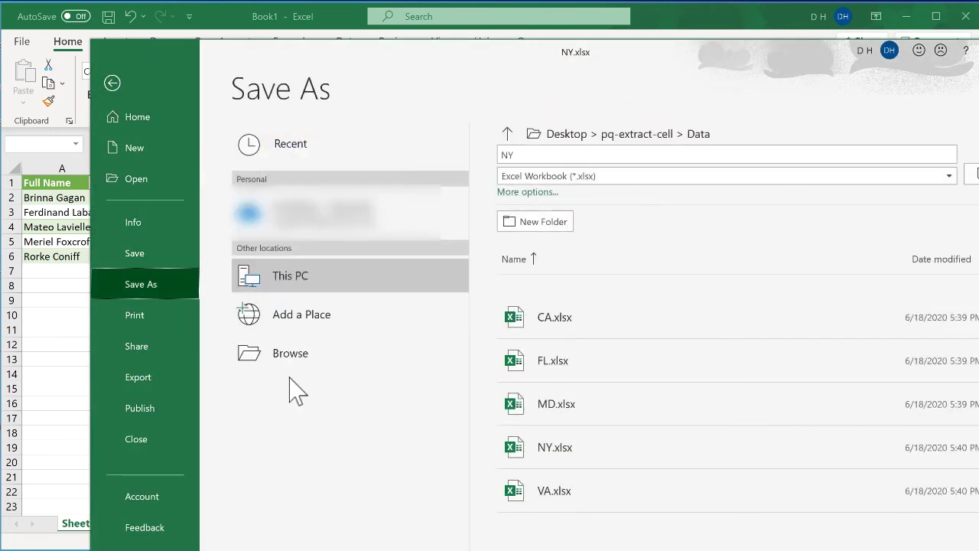
pyautogui.click(319, 367)
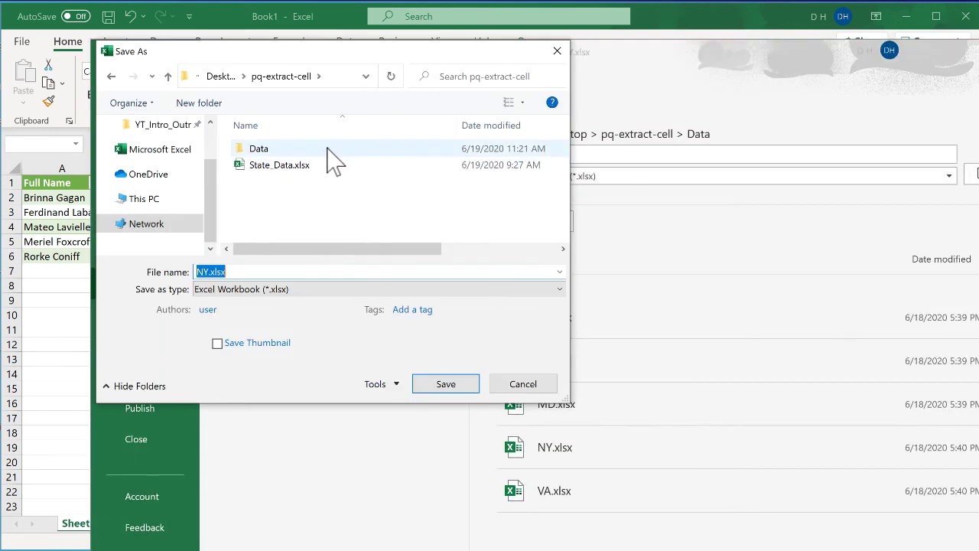
pyautogui.click(295, 170)
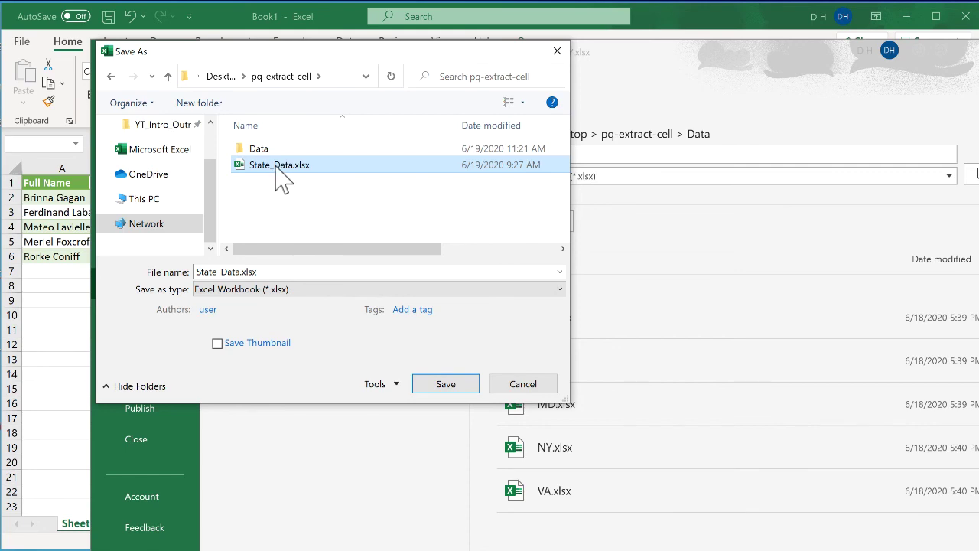
pyautogui.click(446, 384)
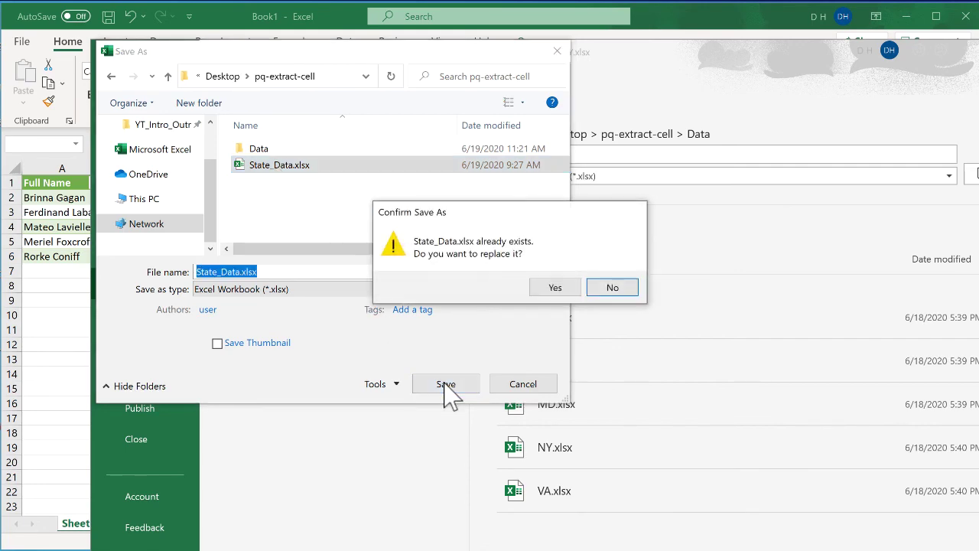
pyautogui.click(555, 285)
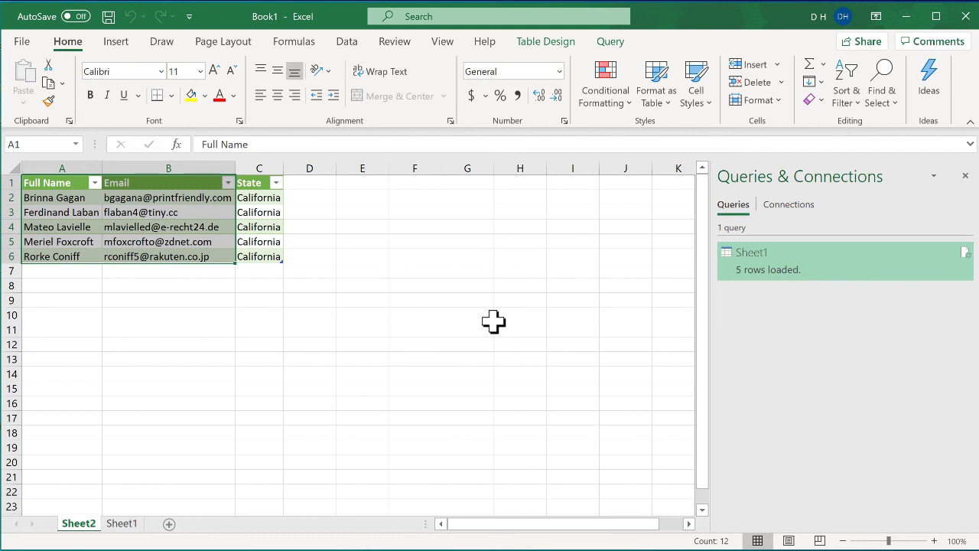
# Step: Refresh the query table on Sheet2 to load the replaced source data, and deselect the table
pyautogui.rightClick(218, 205)
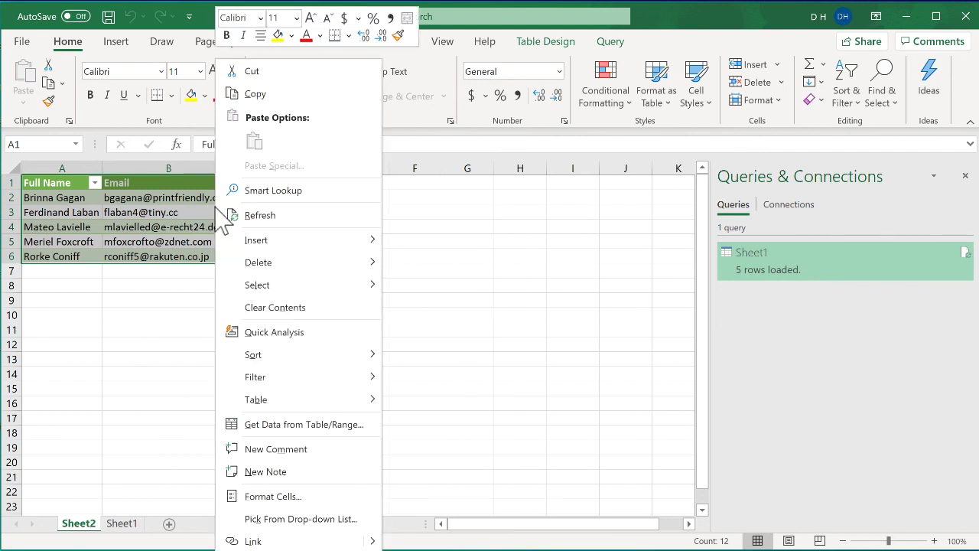
pyautogui.click(260, 215)
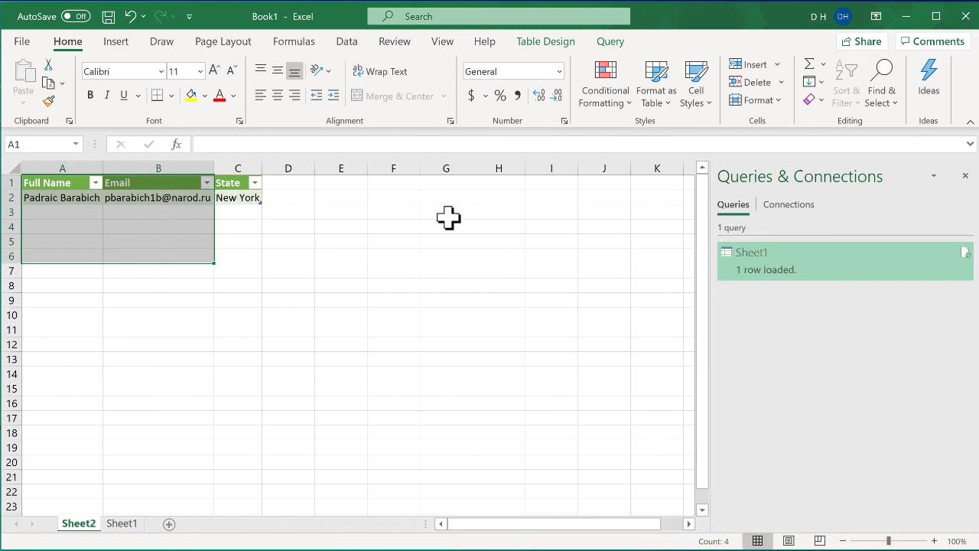
pyautogui.click(528, 251)
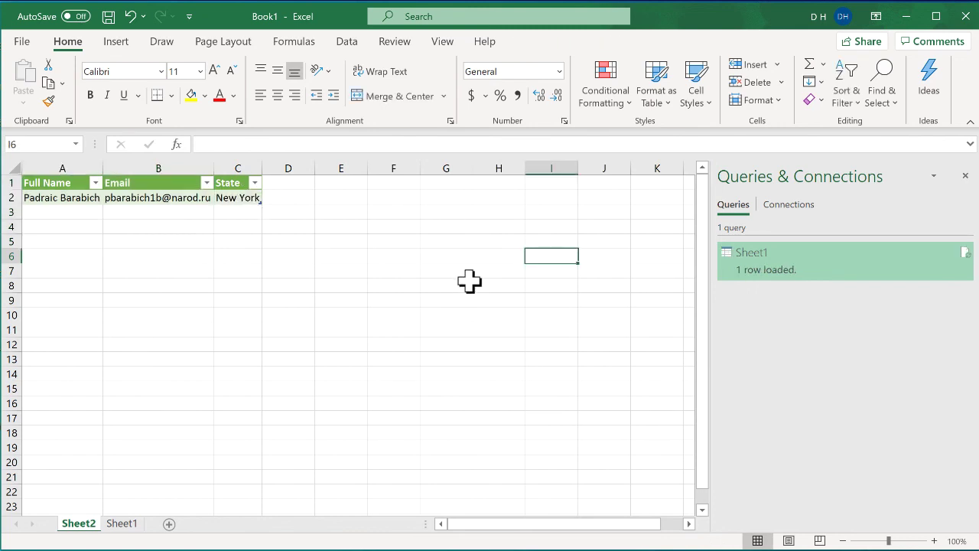